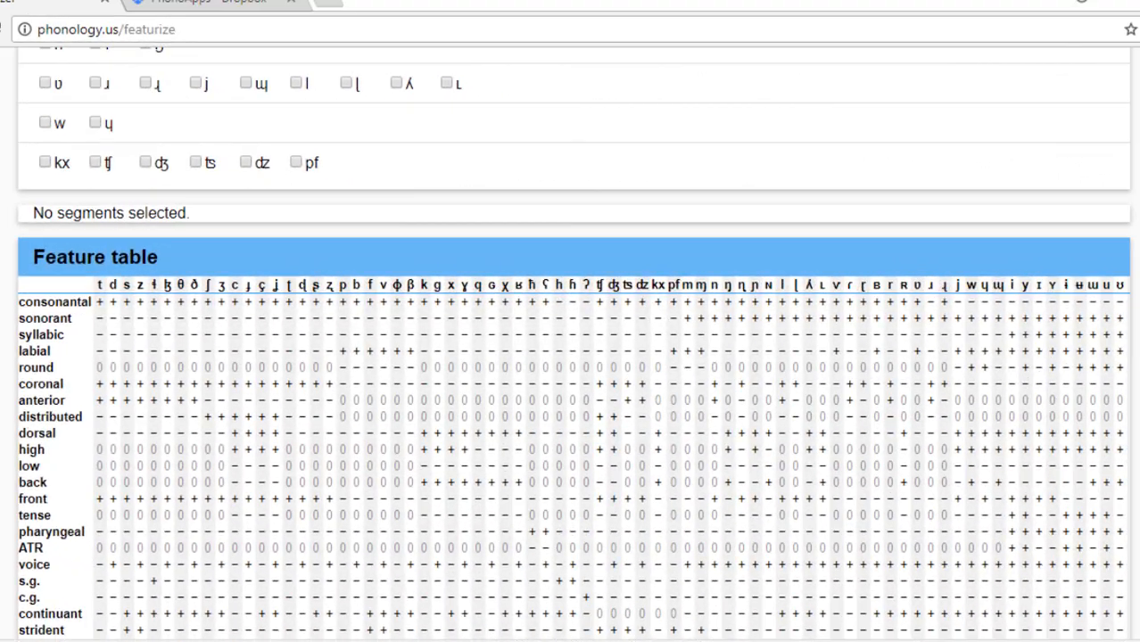
Examine the default feature table and its editable CSV version in the Customization section.
scroll(573, 341, "down", 1)
scroll(573, 341, "down", 1)
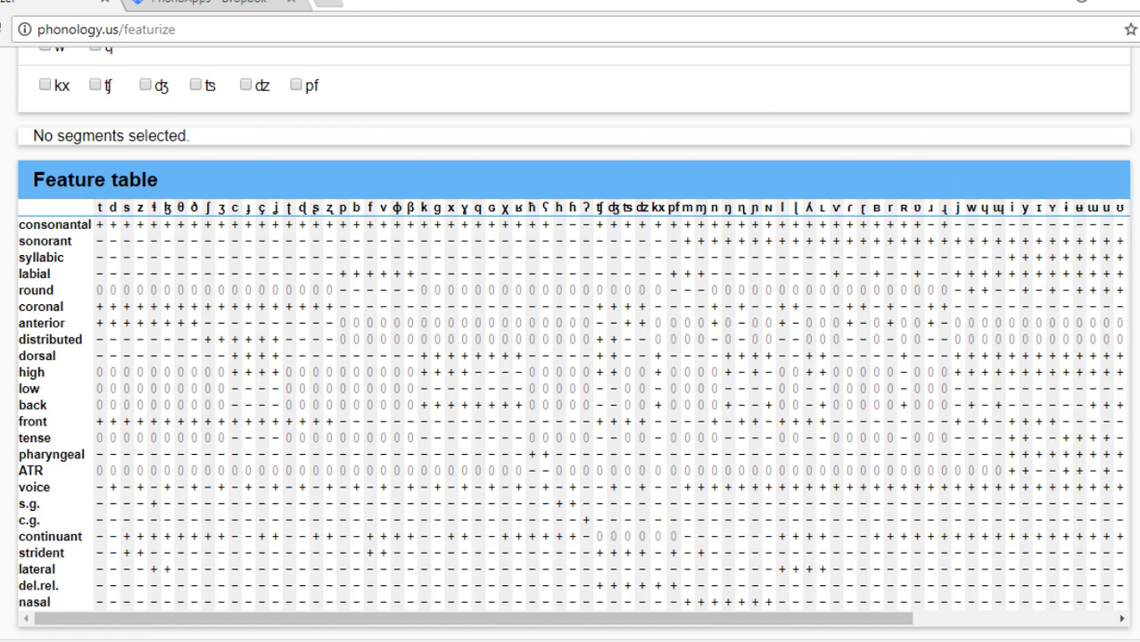
scroll(573, 344, "down", 2)
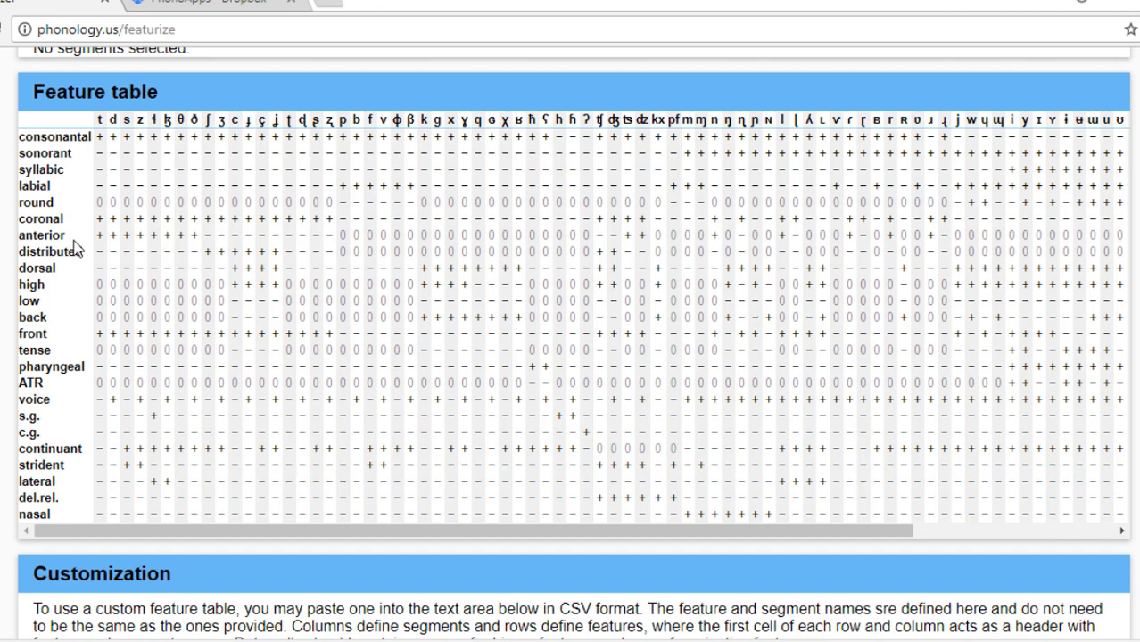
scroll(1132, 290, "down", 1)
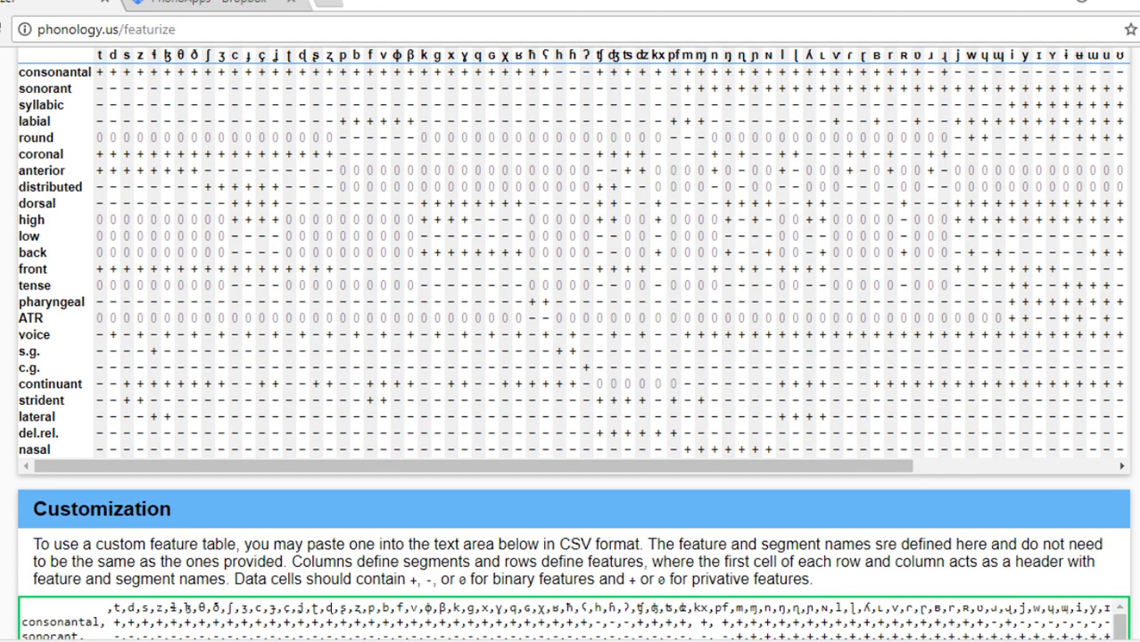
scroll(627, 402, "down", 5)
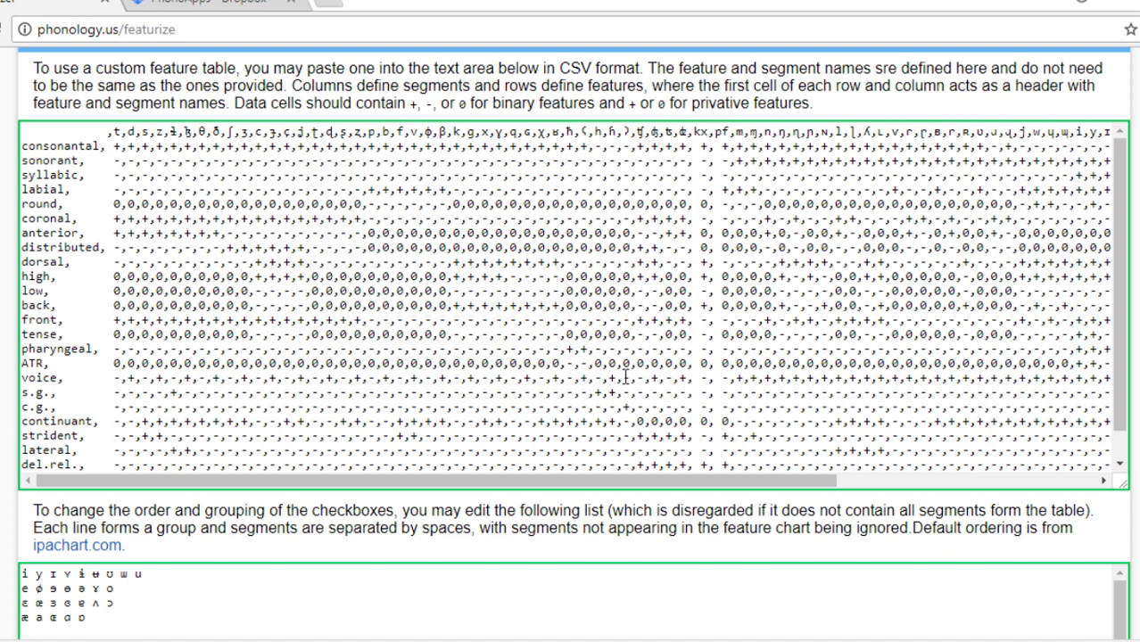
Try changing the consonantal value of segment t to - in the custom CSV table.
left_click(119, 148)
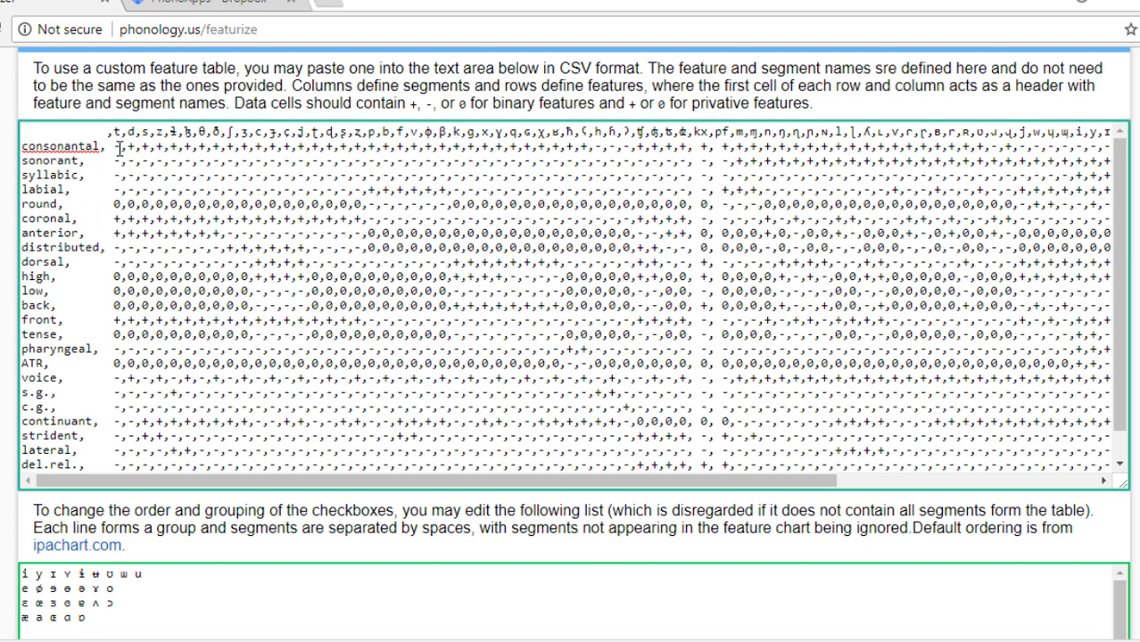
scroll(571, 321, "up", 3)
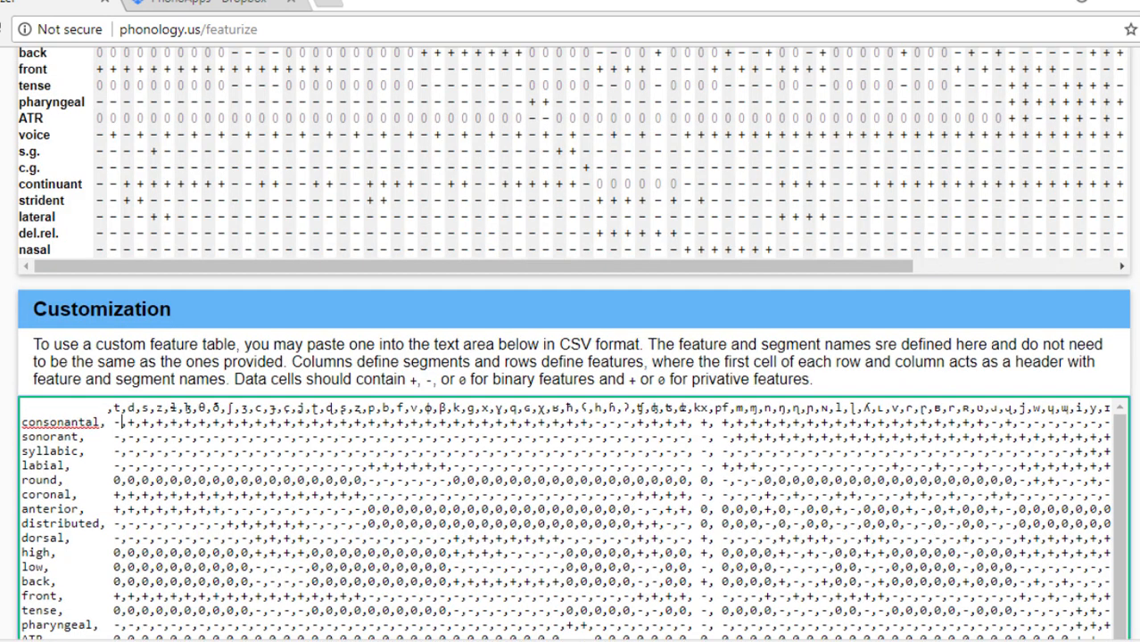
scroll(593, 233, "up", 3)
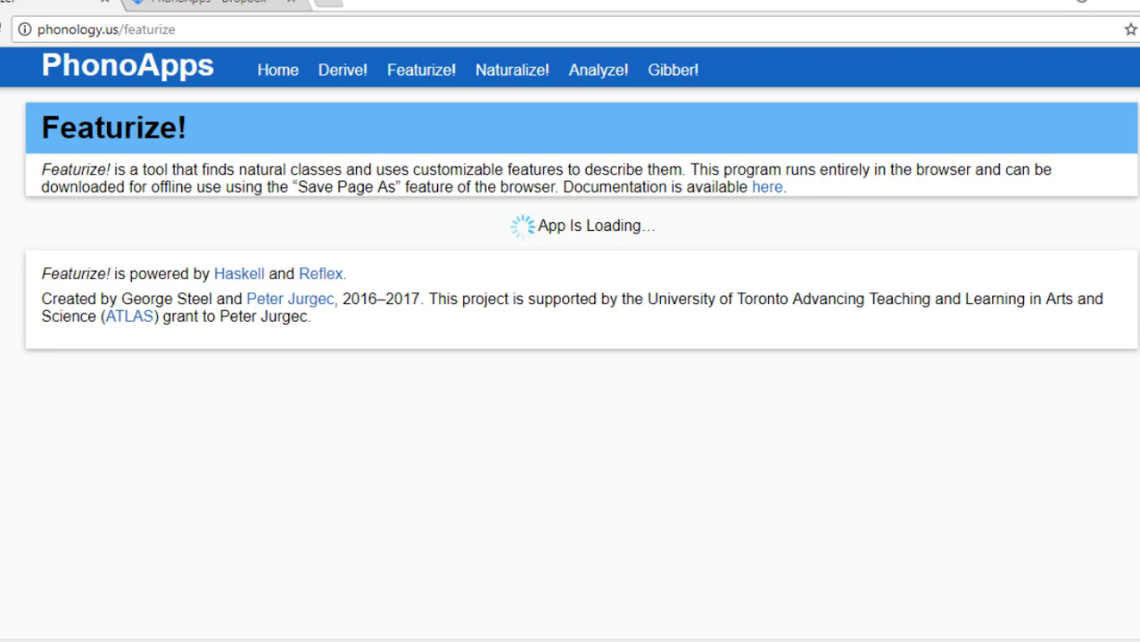
scroll(571, 357, "down", 7)
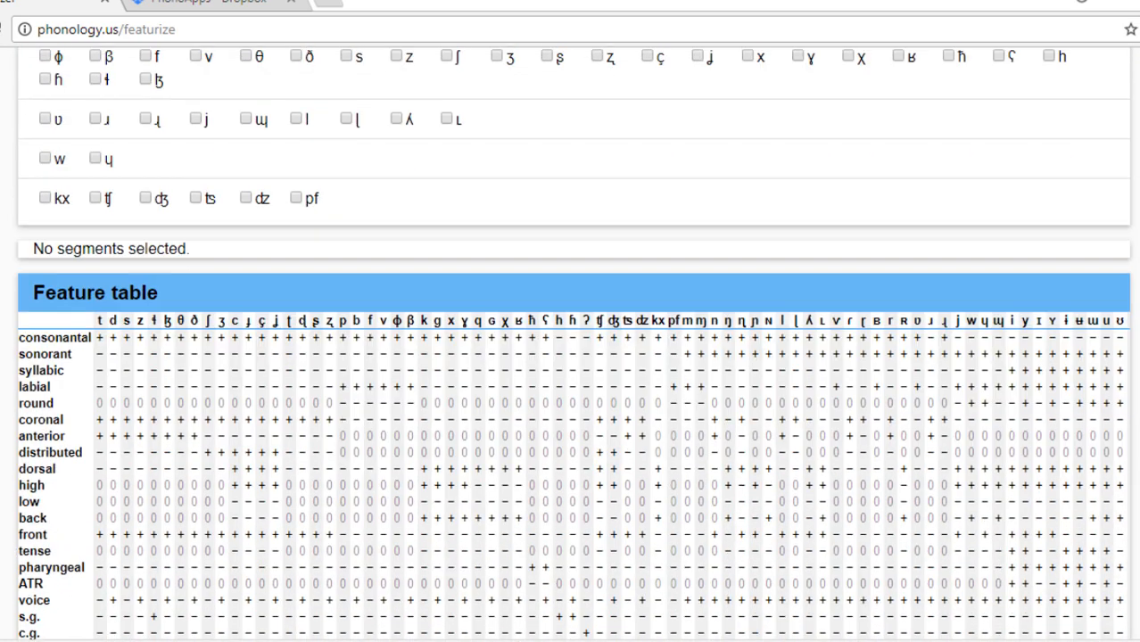
scroll(571, 357, "down", 2)
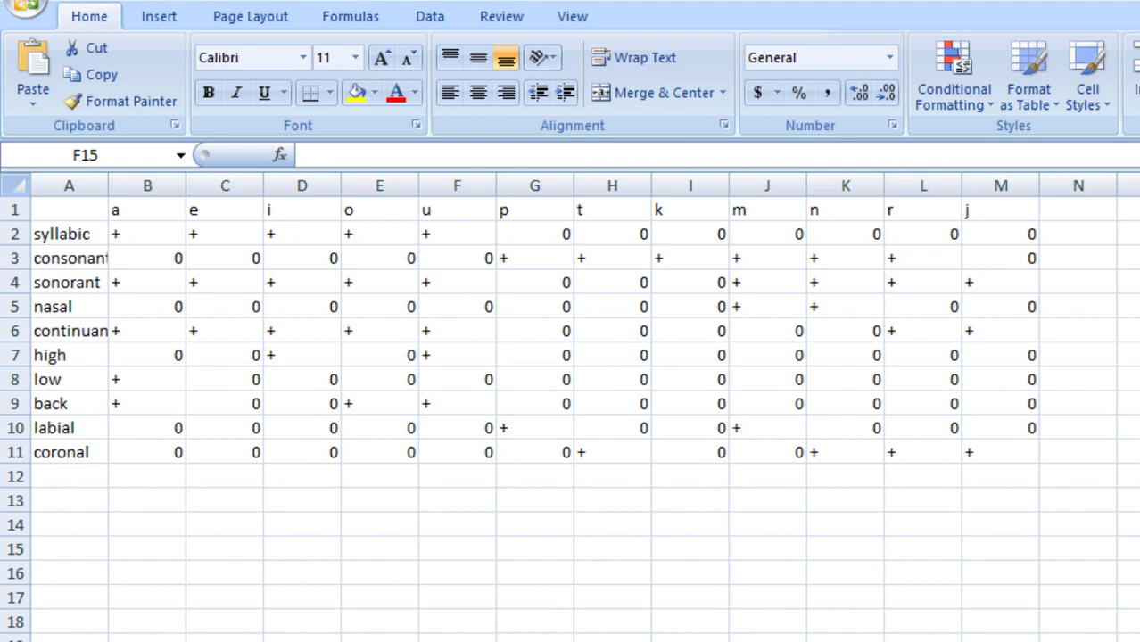
Switch to WordPad, copy the selected toygrammar CSV feature table, and return to the Featurize! page in the browser.
key("alt+Tab")
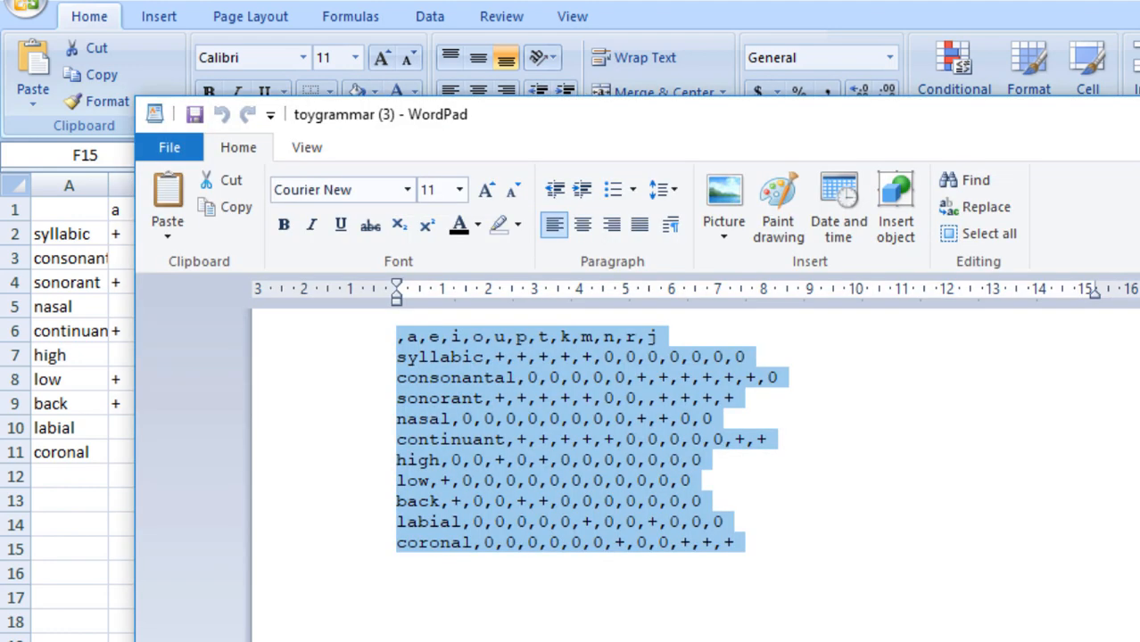
right_click(528, 483)
left_click(571, 528)
key("alt+Tab")
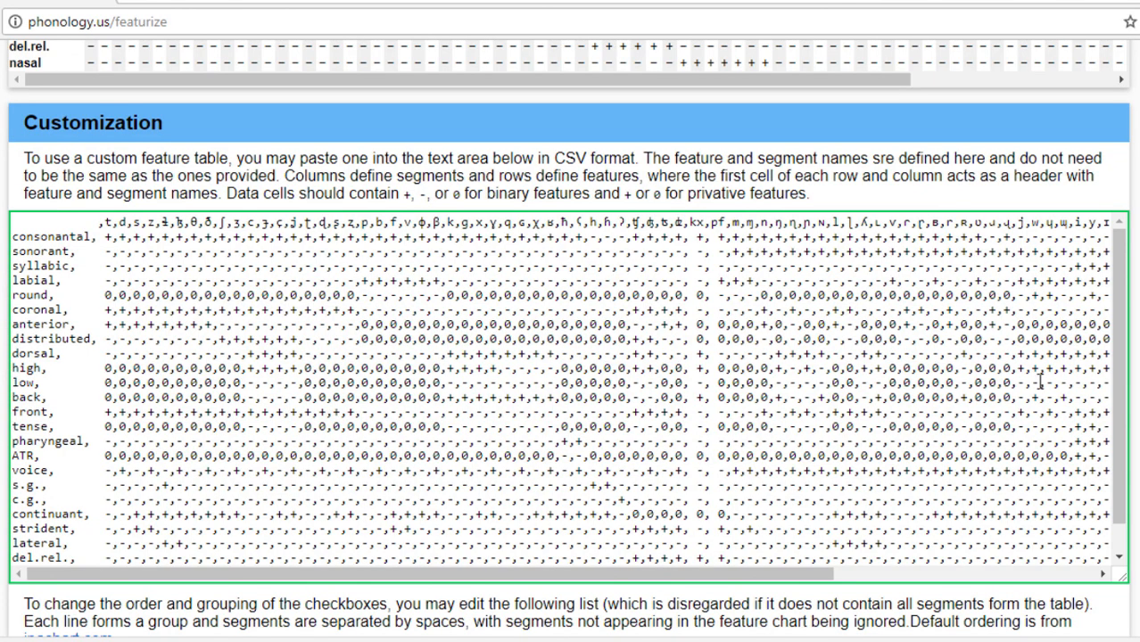
Replace the entire default CSV feature table in the Customization section with the copied toy grammar table.
left_click_drag(92, 221, 426, 367)
left_click_drag(917, 594, 967, 589)
right_click(858, 426)
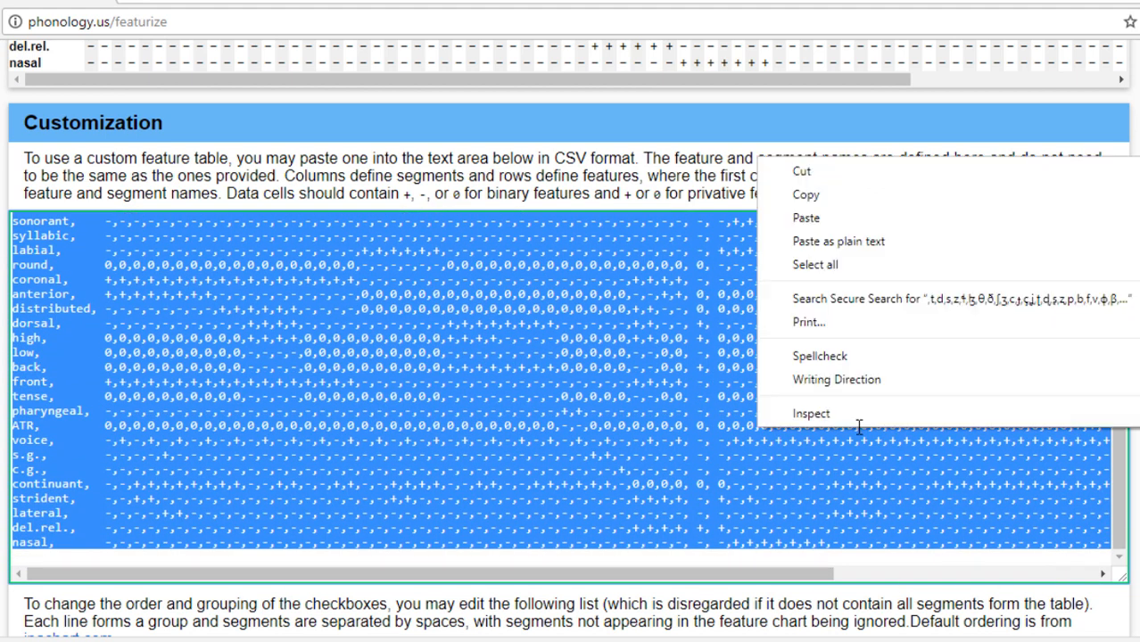
left_click(807, 219)
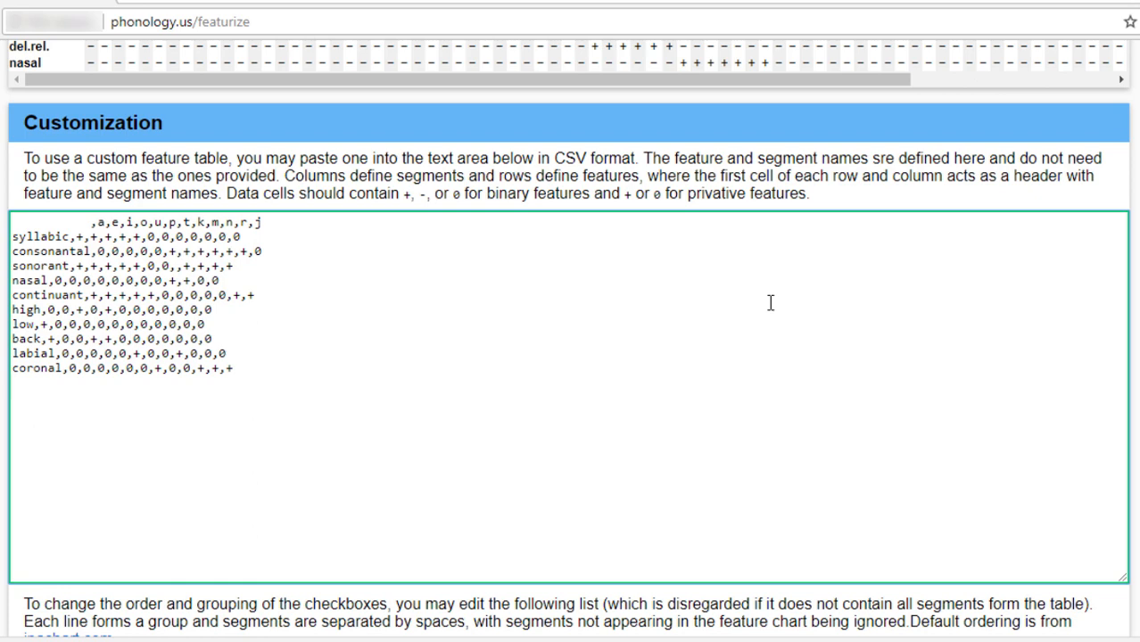
scroll(771, 303, "down", 3)
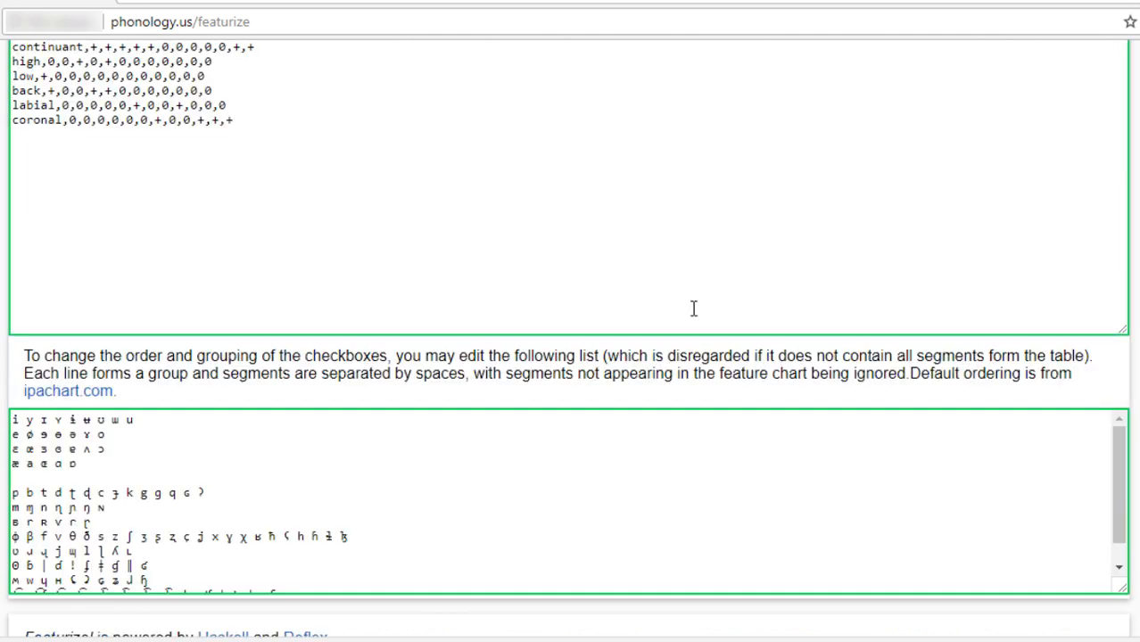
Delete the comma before a in the CSV header row to test the table's validation, and put it back.
scroll(479, 171, "up", 4)
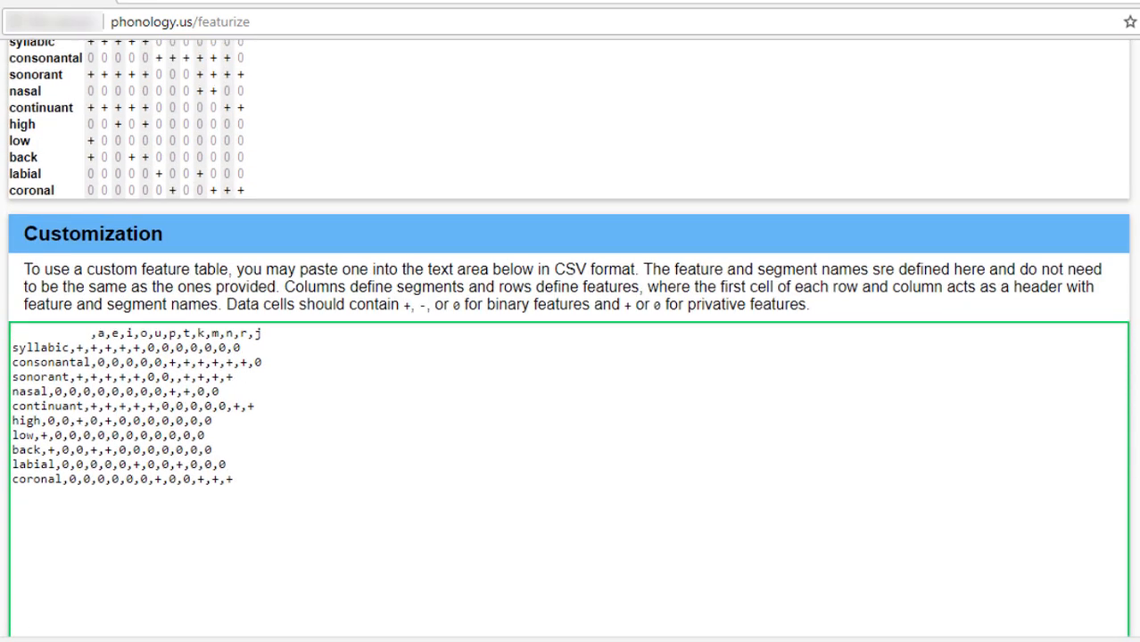
left_click(98, 341)
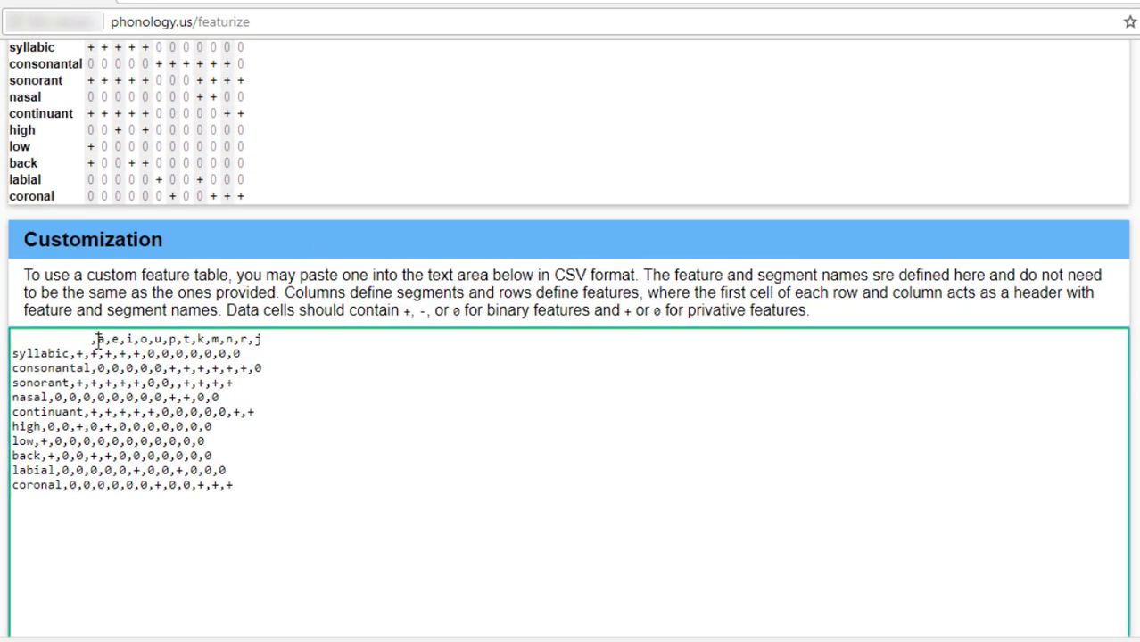
key("BackSpace")
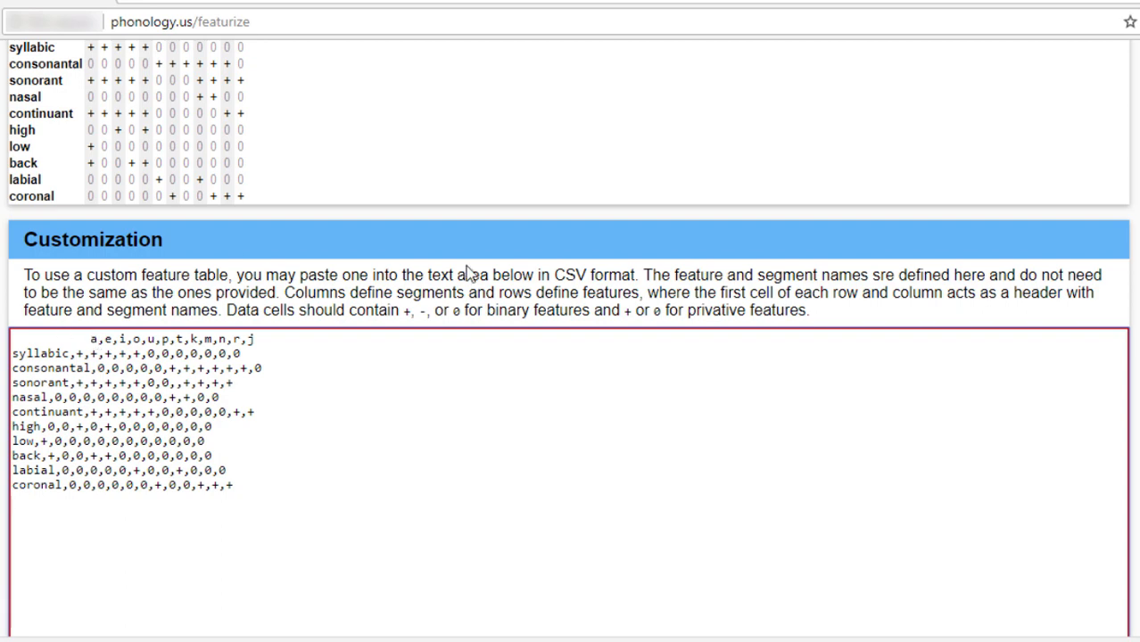
type(",")
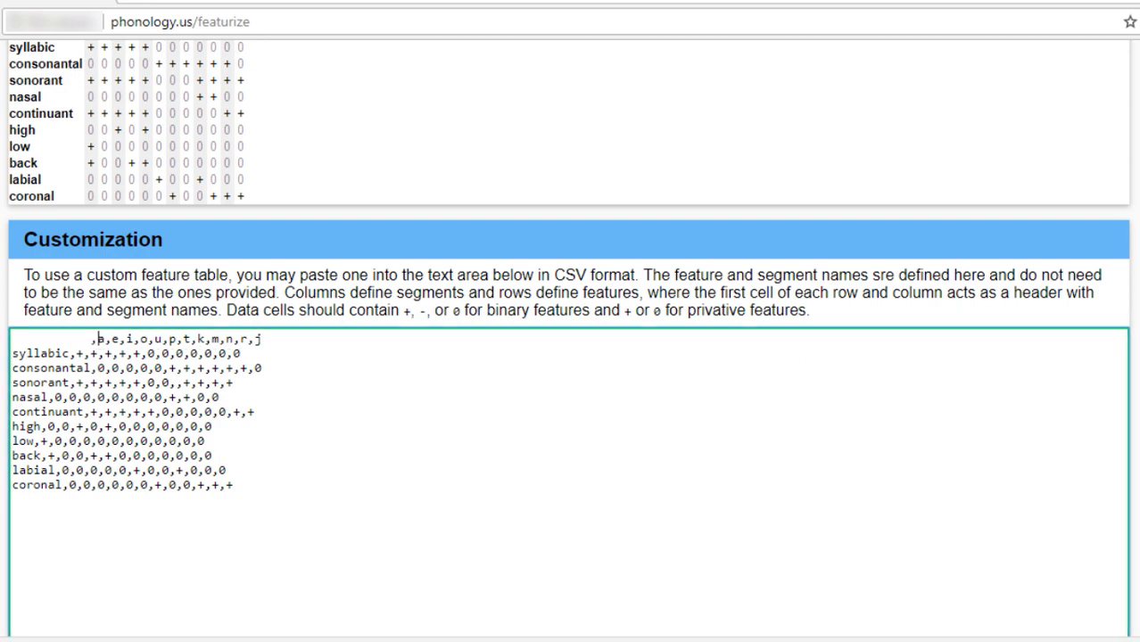
Check the natural class properties of segment u alone, of i alone, and of i and u together.
scroll(569, 356, "up", 2)
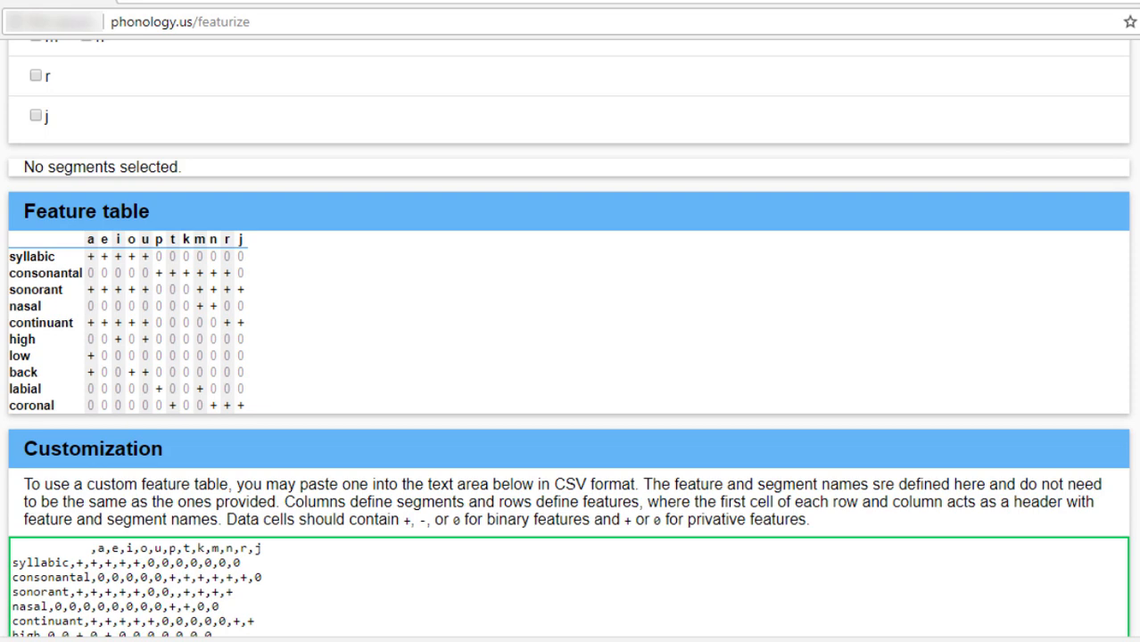
scroll(570, 357, "up", 2)
scroll(570, 357, "down", 2)
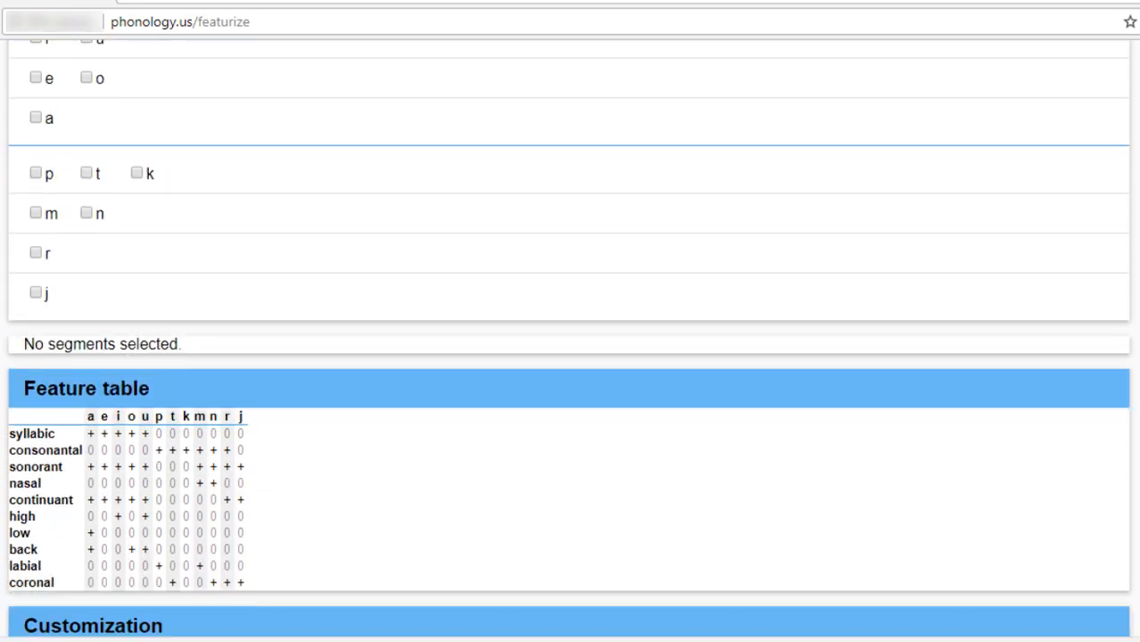
scroll(570, 356, "up", 3)
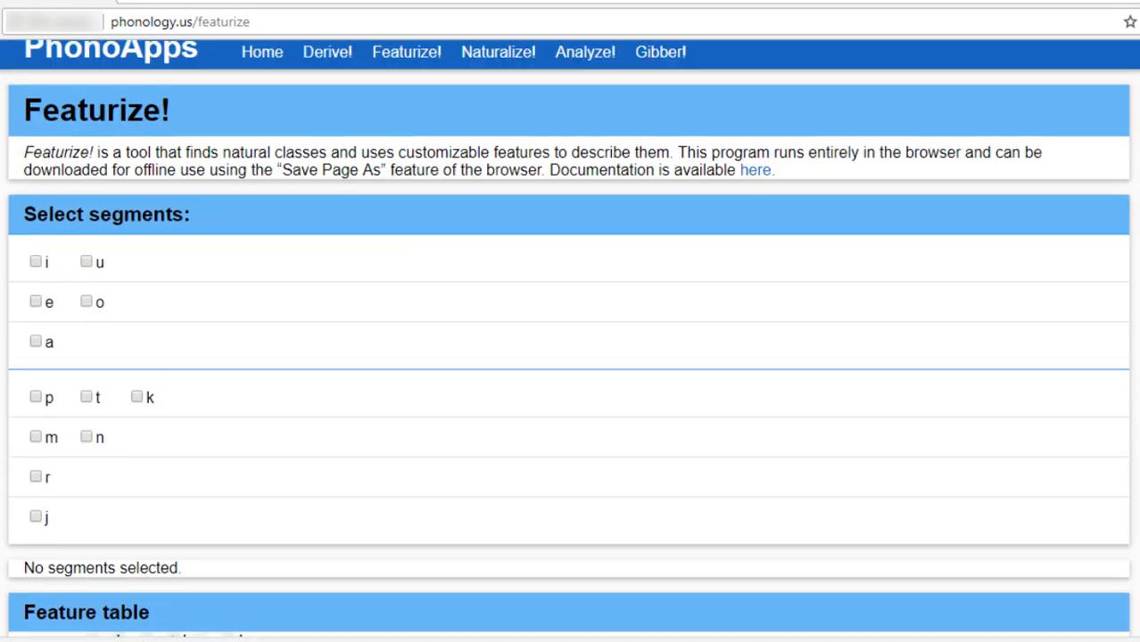
scroll(570, 356, "down", 1)
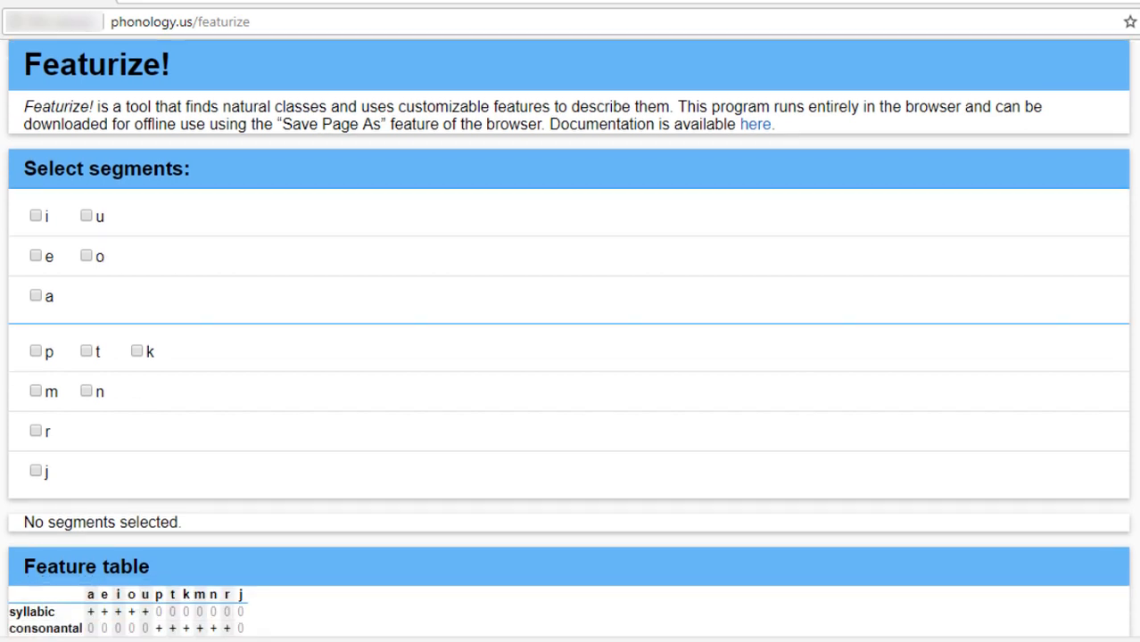
scroll(570, 357, "up", 1)
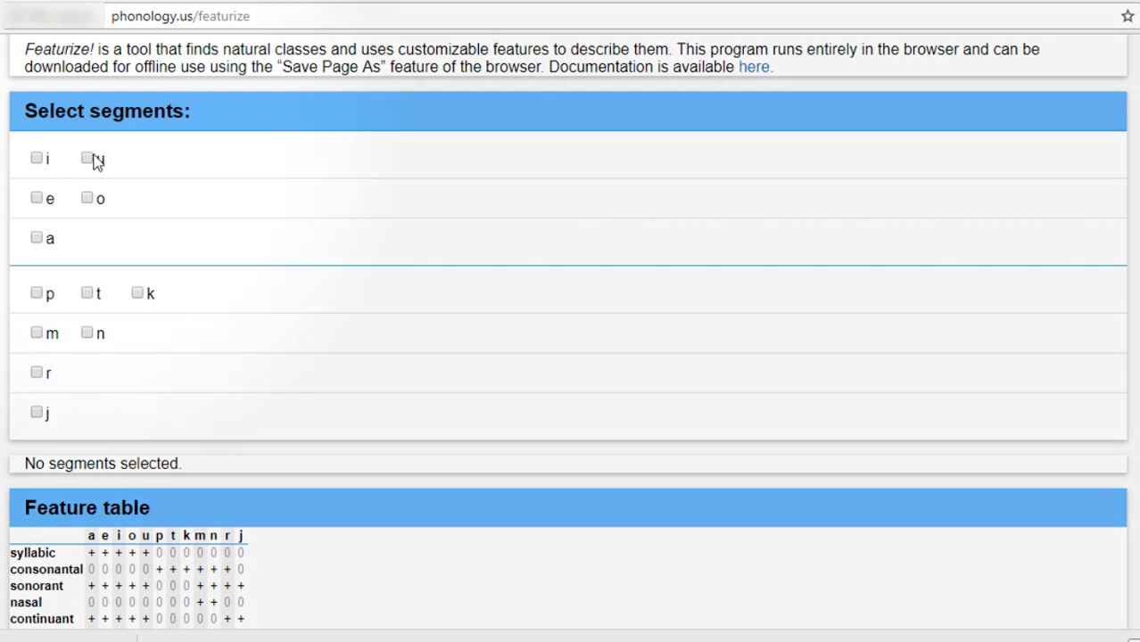
left_click(87, 158)
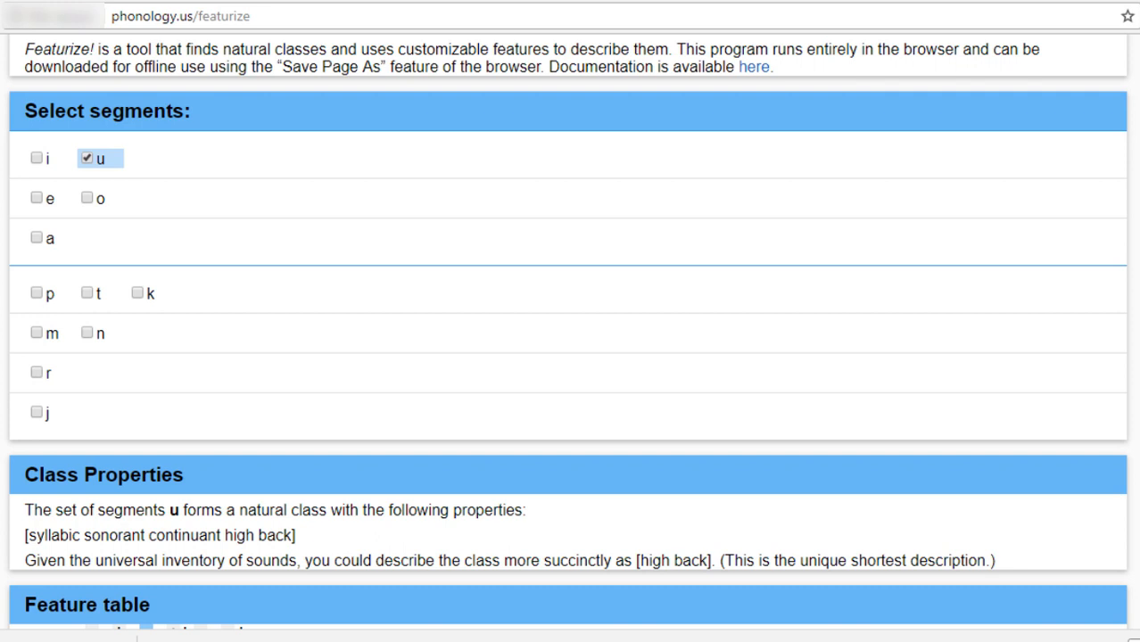
left_click(89, 160)
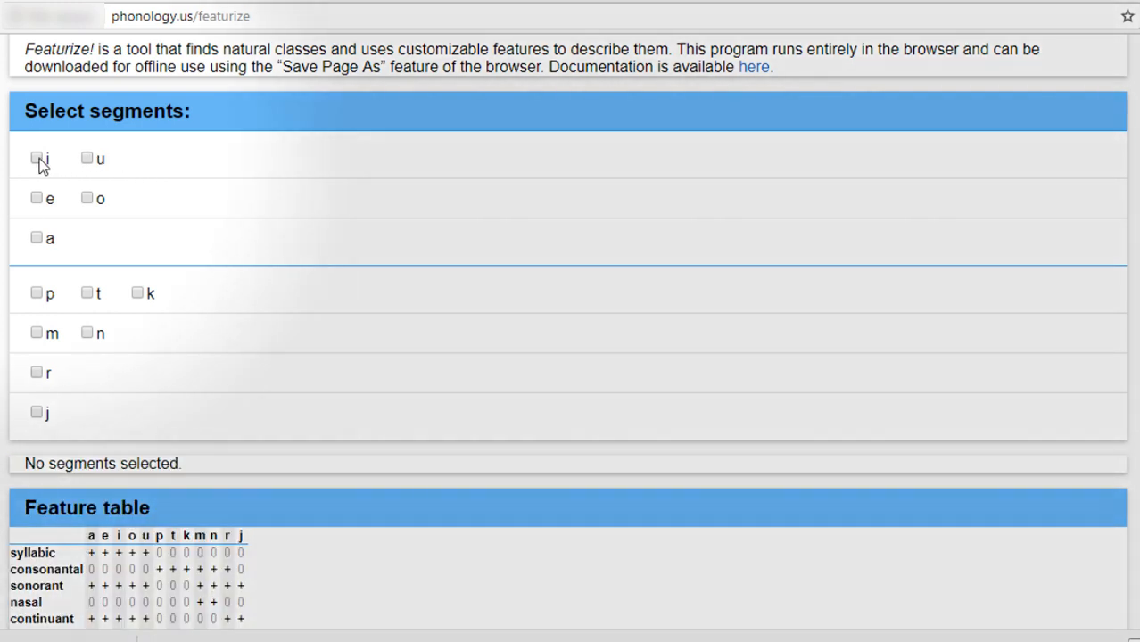
left_click(38, 160)
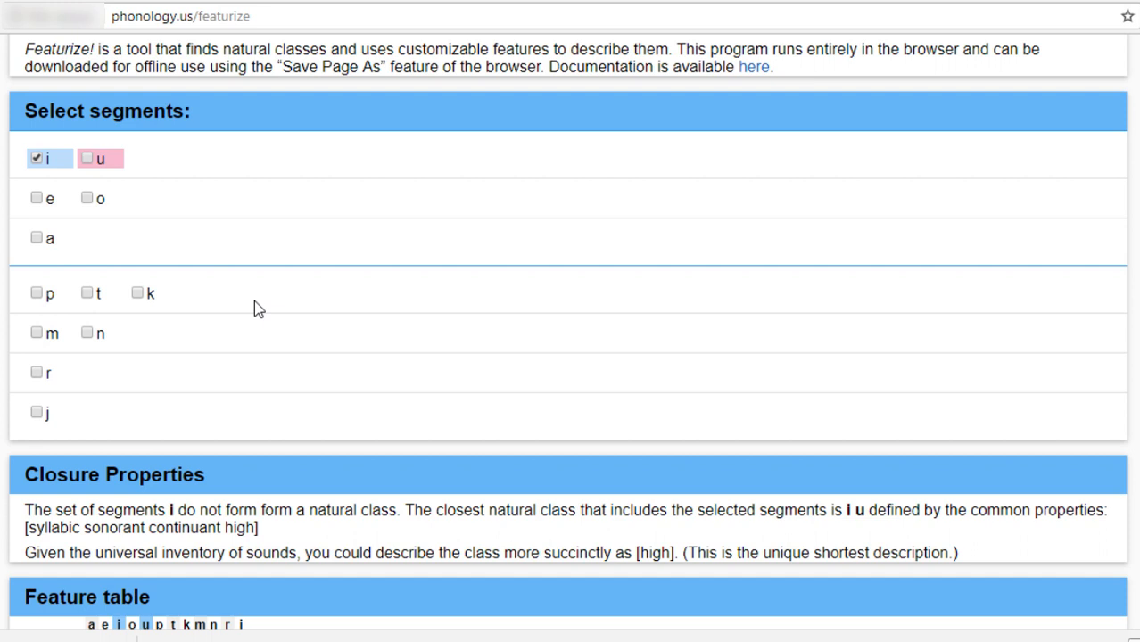
left_click(95, 157)
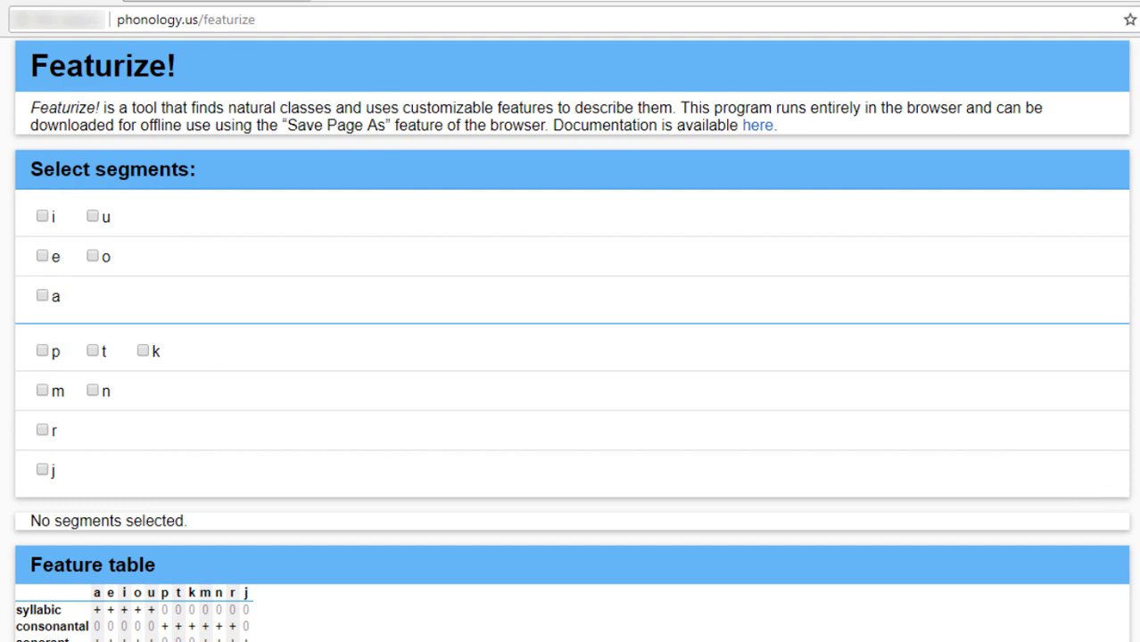
Replace the vowel lines of the checkbox ordering list with the single line "i e a o u".
scroll(571, 339, "down", 8)
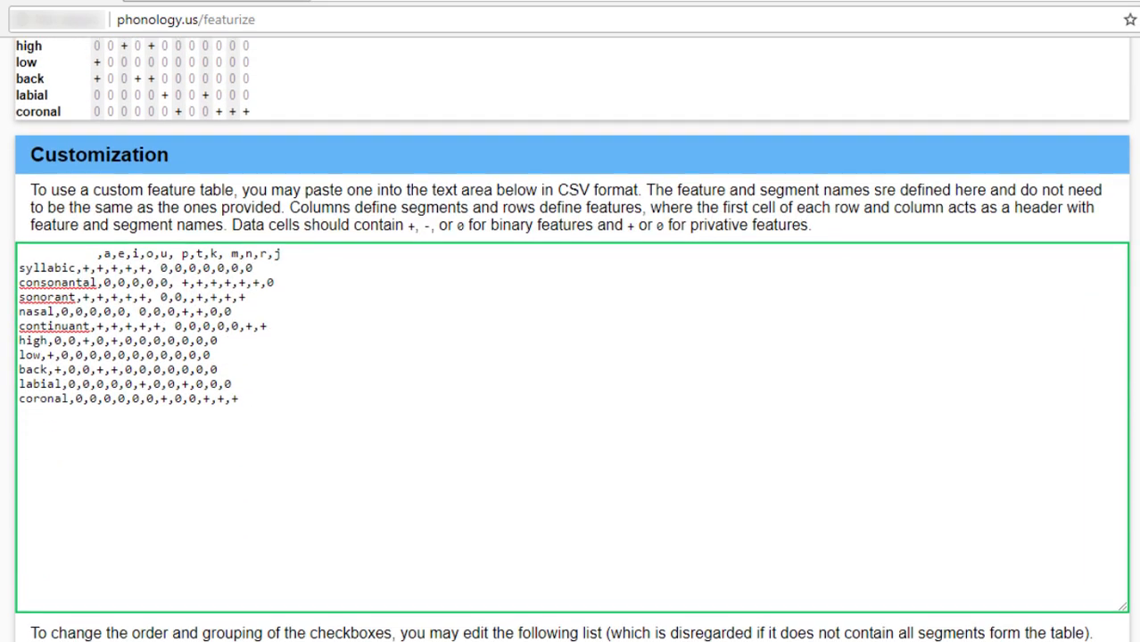
scroll(775, 564, "down", 3)
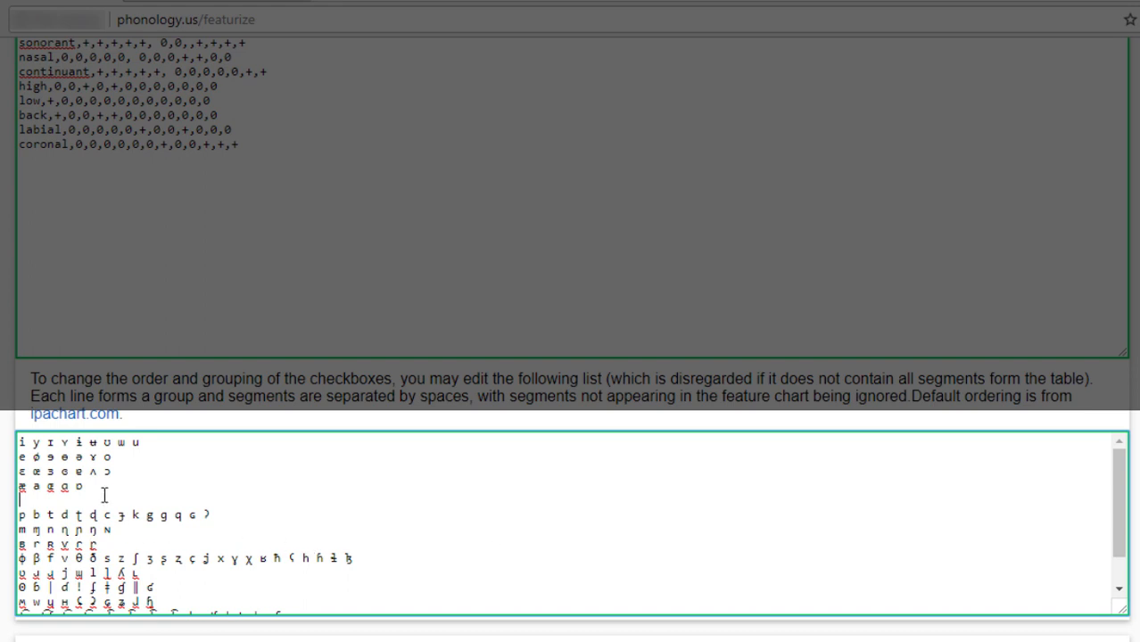
left_click_drag(102, 492, 20, 441)
key("BackSpace")
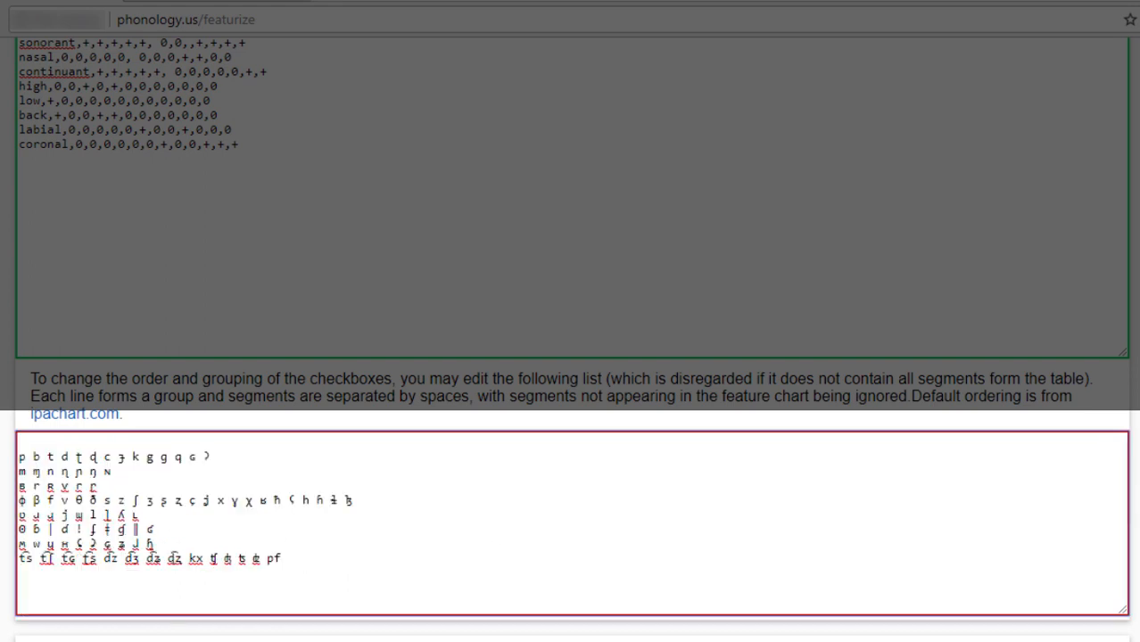
type("i e a o u")
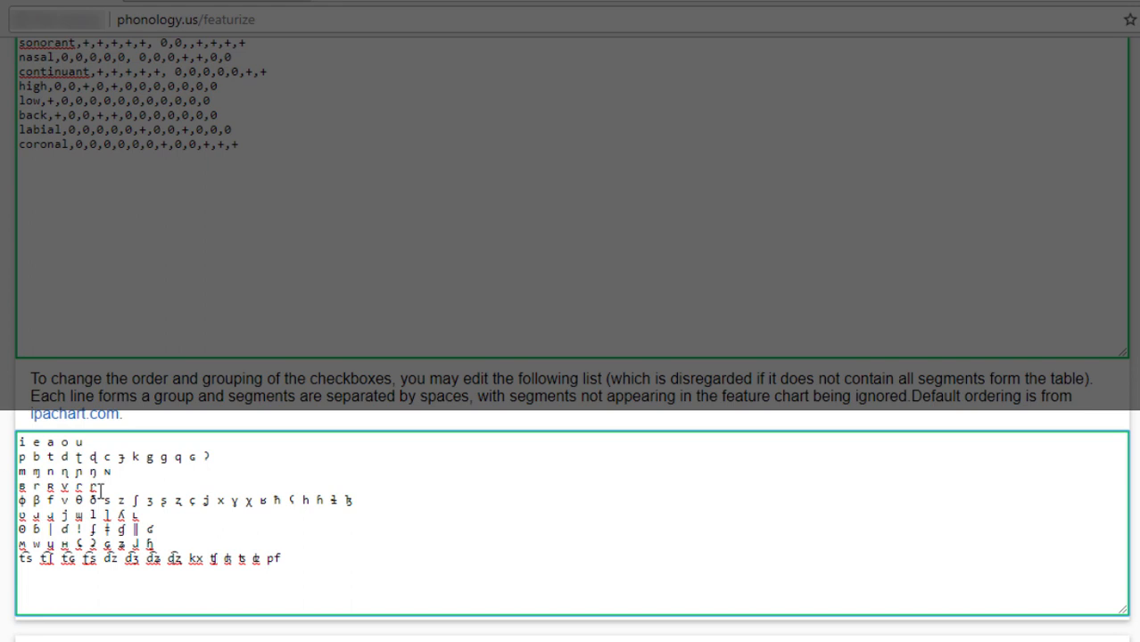
Replace all consonant lines of the checkbox ordering list with the single line "p t k m n r j".
left_click_drag(293, 556, 14, 468)
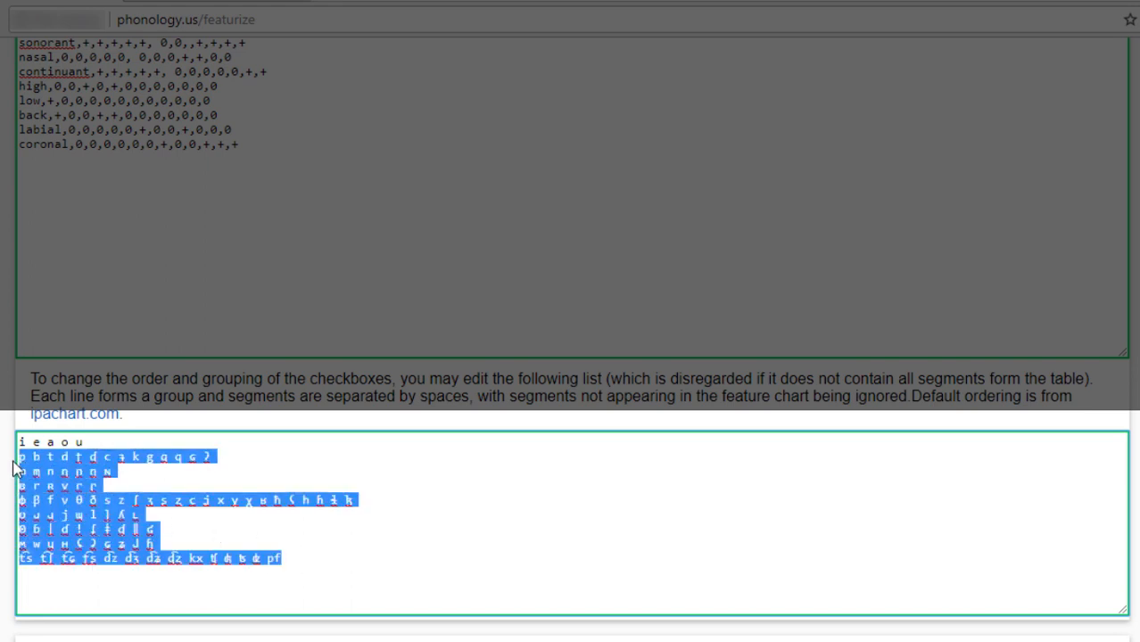
key("BackSpace")
type("p t ")
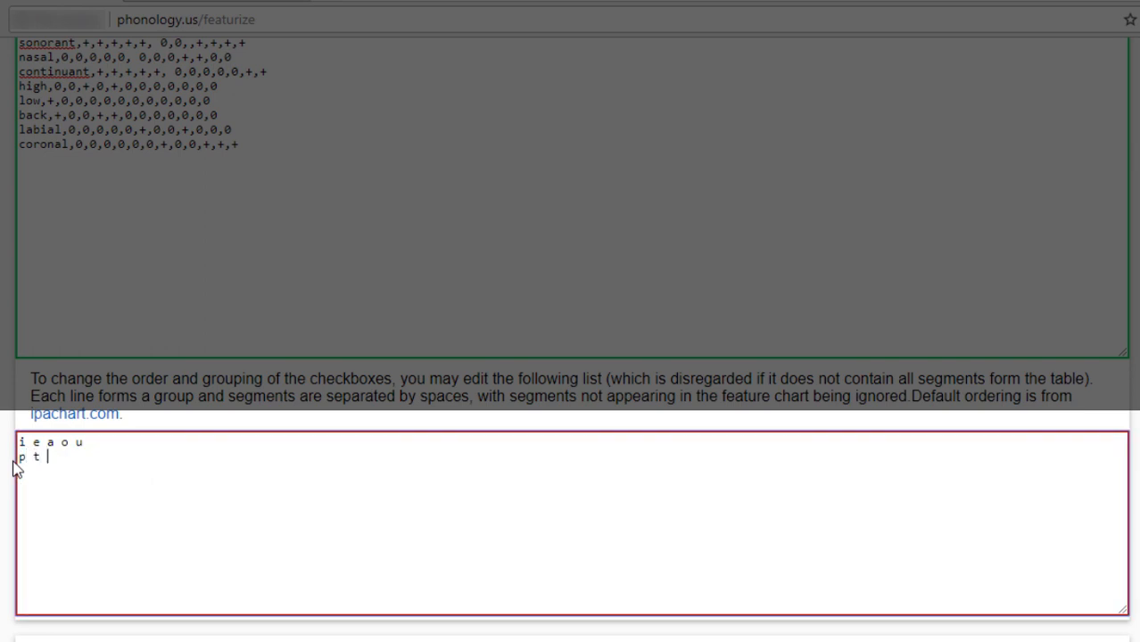
type("k m n r j")
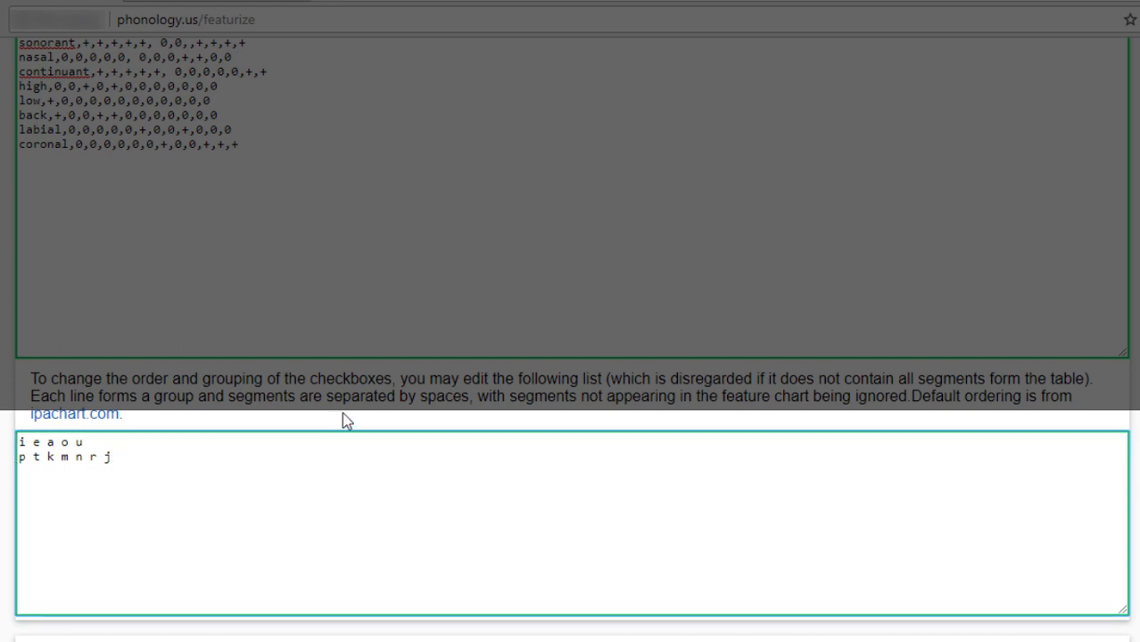
scroll(570, 339, "up", 8)
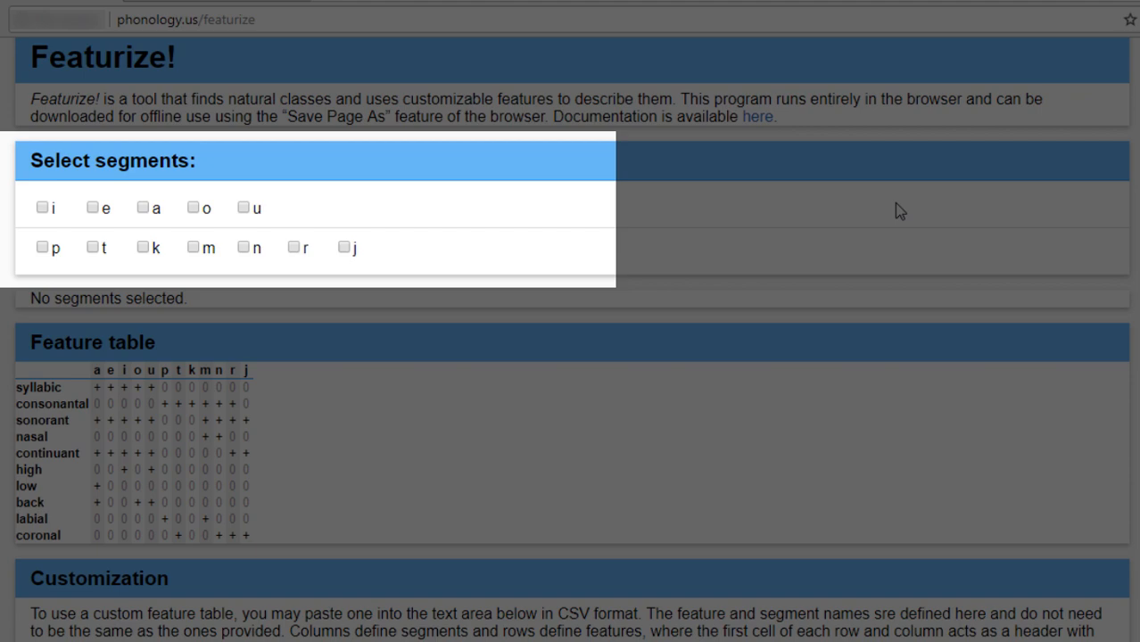
Insert a blank line after the vowels and a line break after k in the ordering list, and check the regrouped checkboxes.
scroll(900, 212, "down", 5)
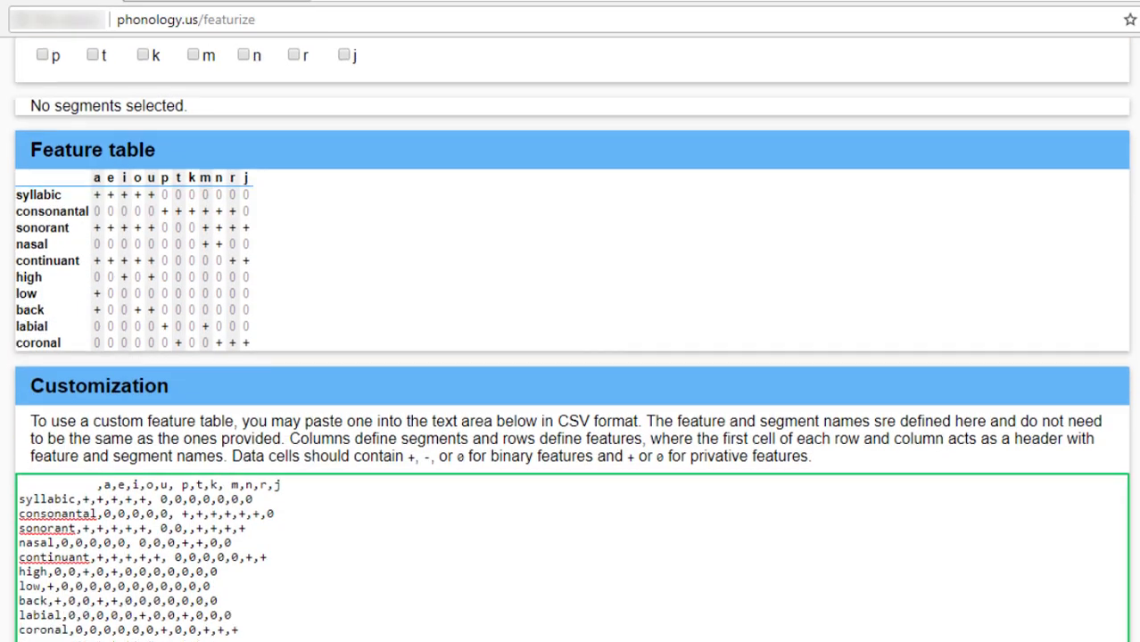
scroll(572, 339, "down", 3)
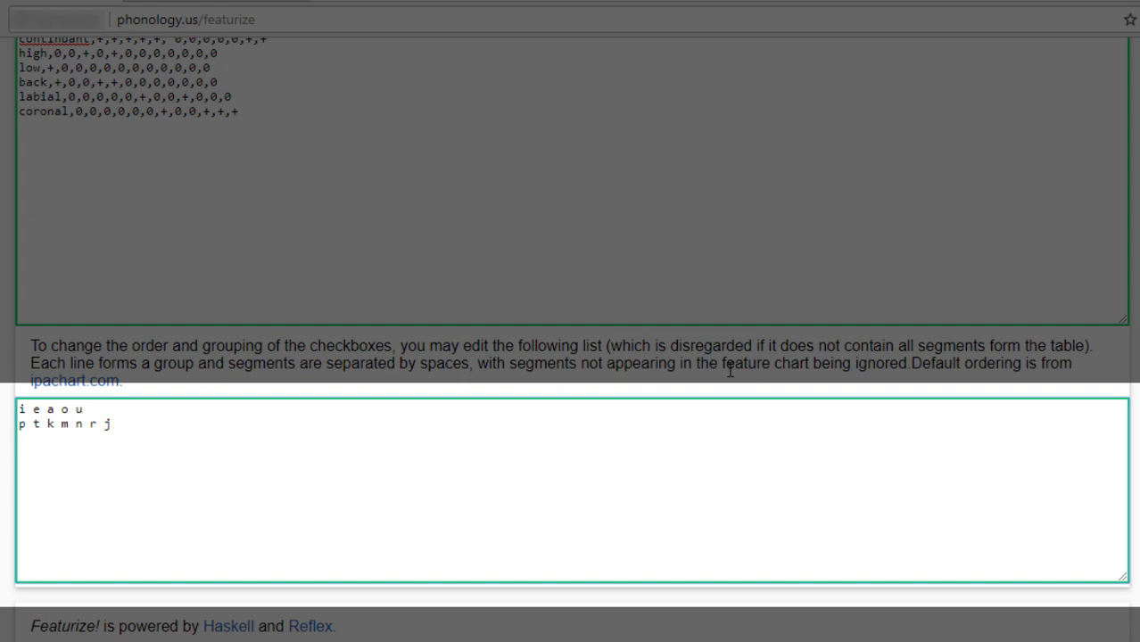
left_click(109, 406)
key("Return")
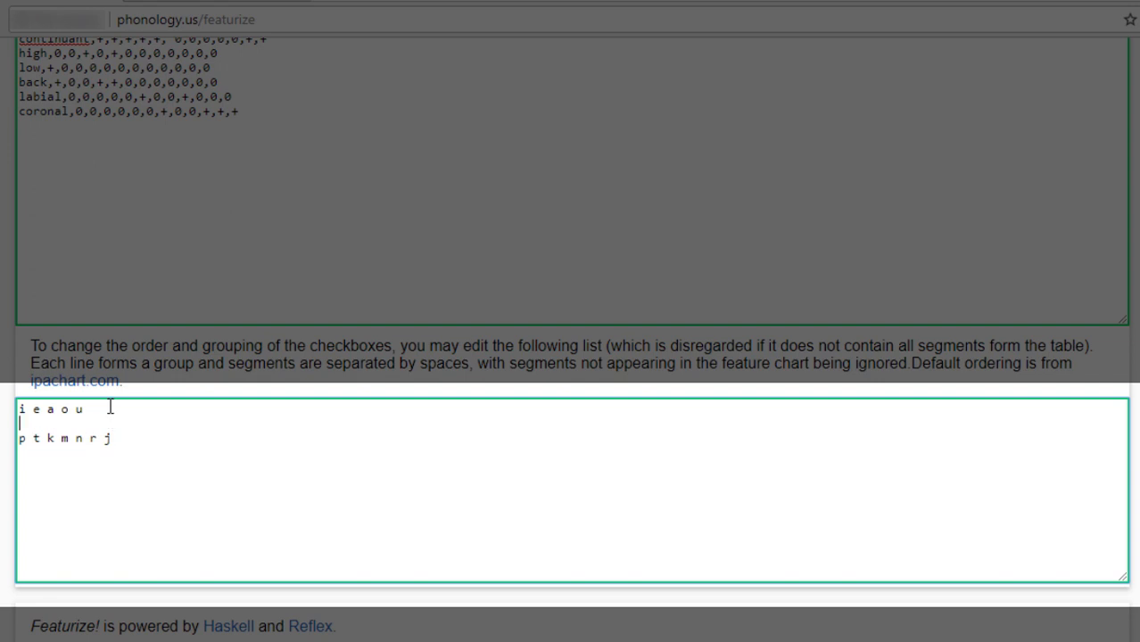
left_click(55, 438)
key("Return")
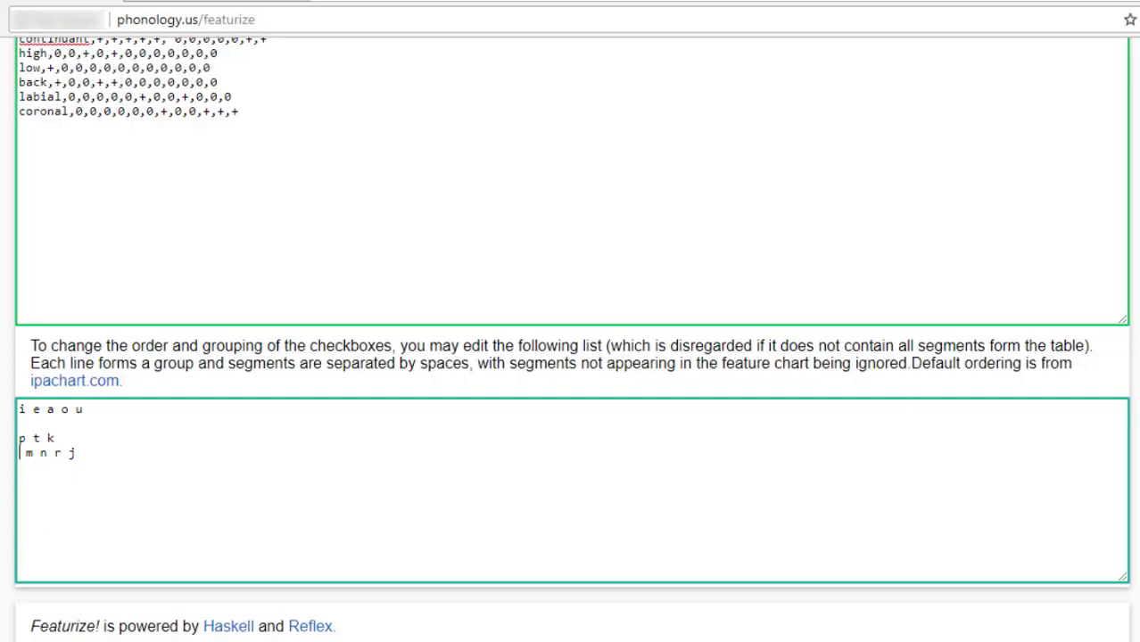
scroll(911, 400, "up", 3)
scroll(571, 357, "up", 5)
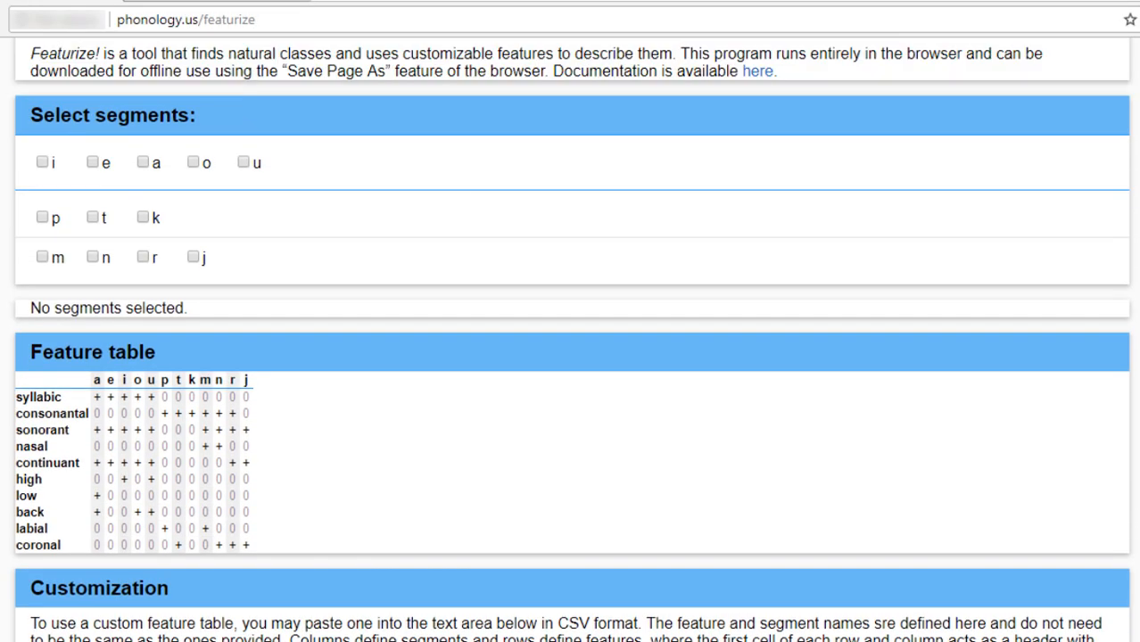